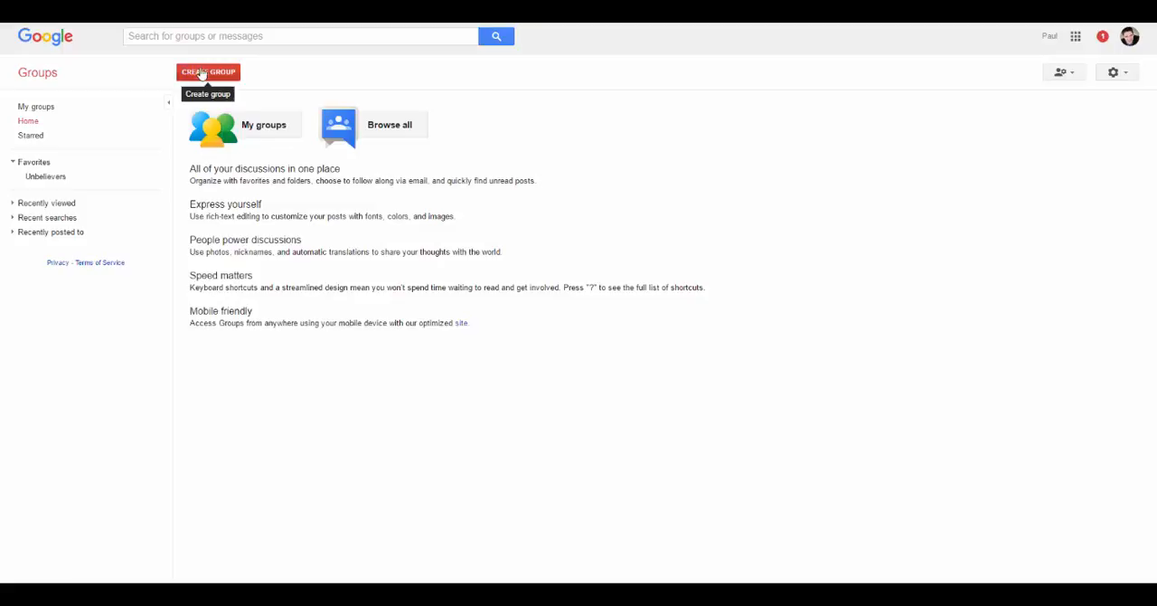
click(201, 72)
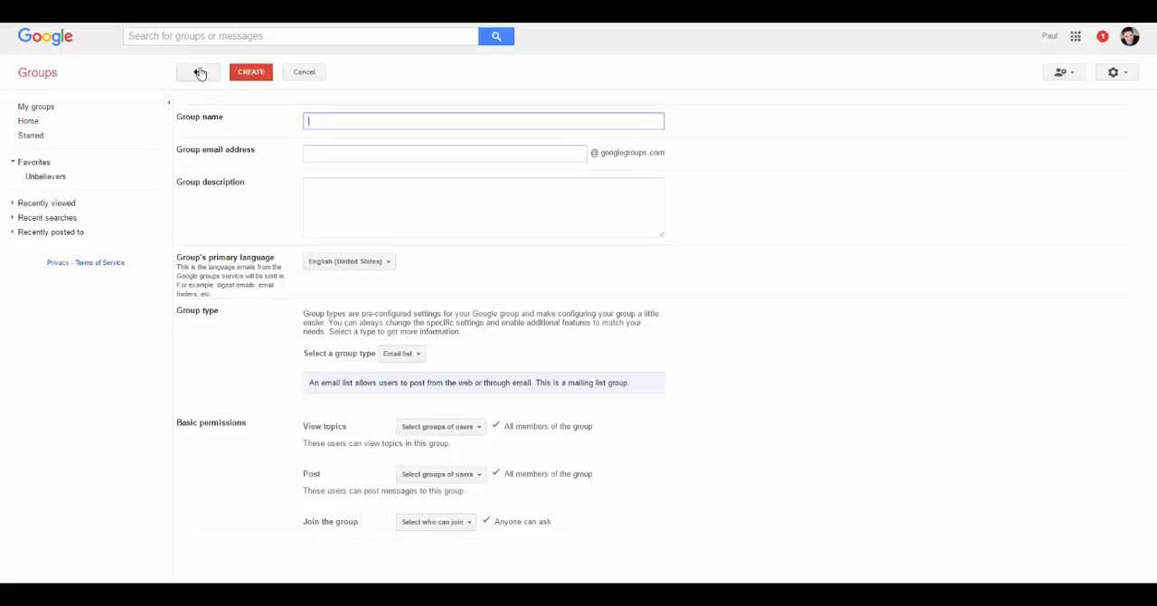
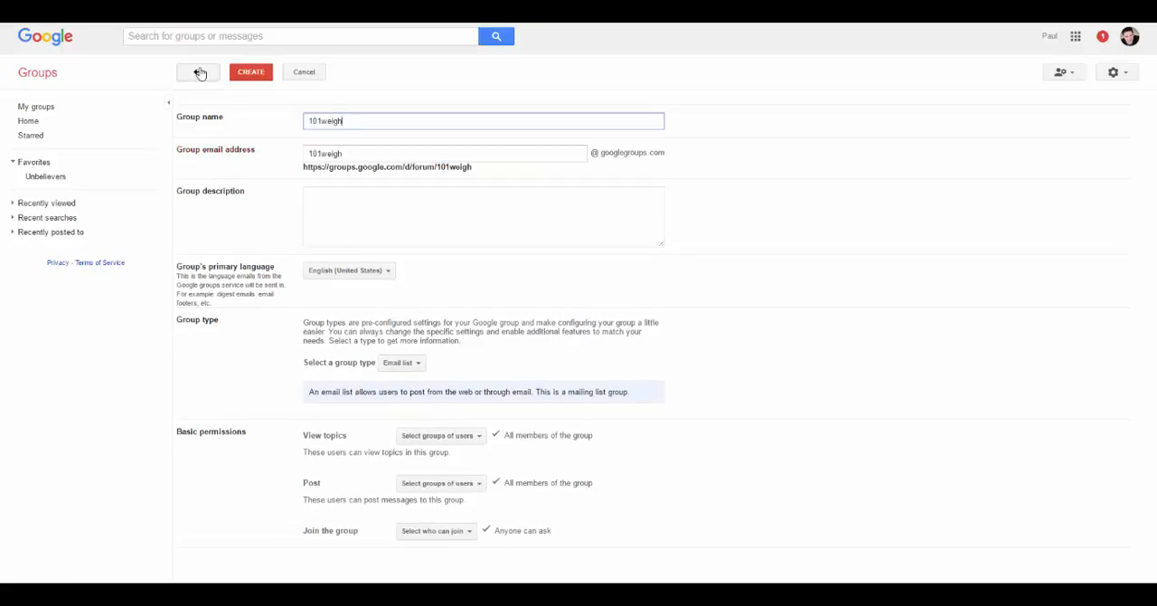
key(Tab)
key(Tab)
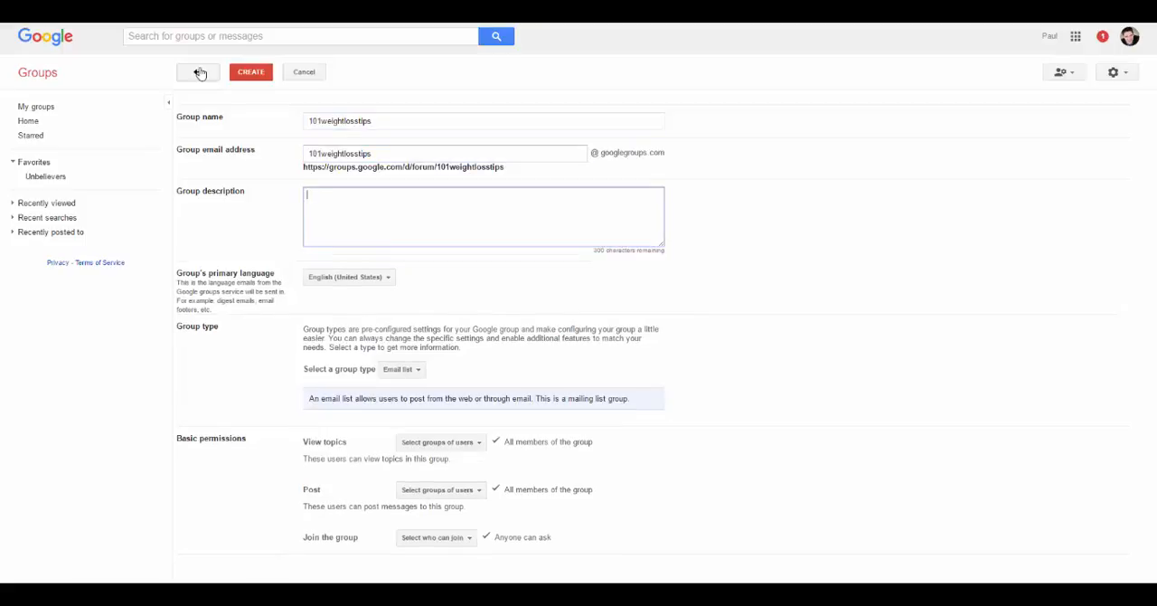
- Enter the group description "Your source for the most up to date weight loss tips and information."
text(T)
key(BackSpace)
text(Your source for the most up to date weight )
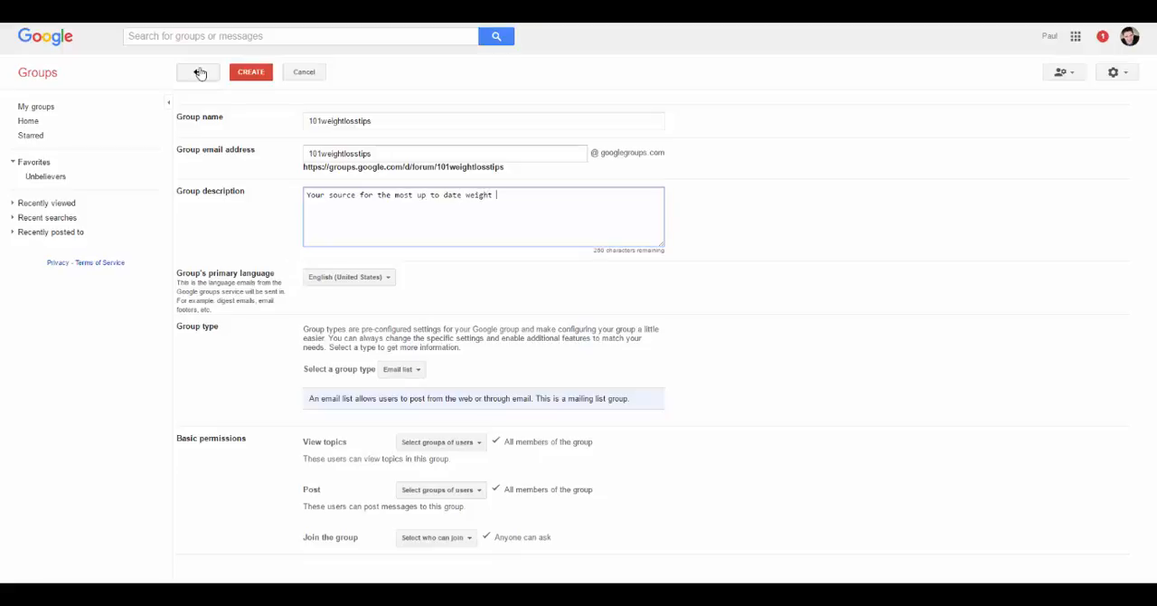
text(loss tips and information.)
click(715, 212)
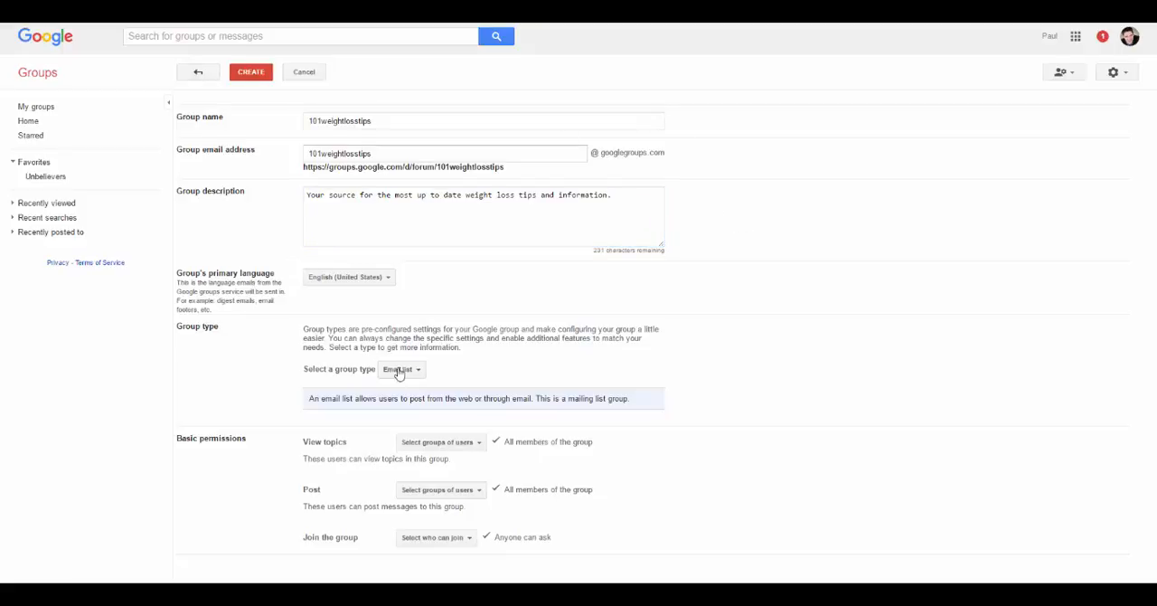
- Restrict posting to the owners and managers of the group, and allow only invited users to join
click(473, 449)
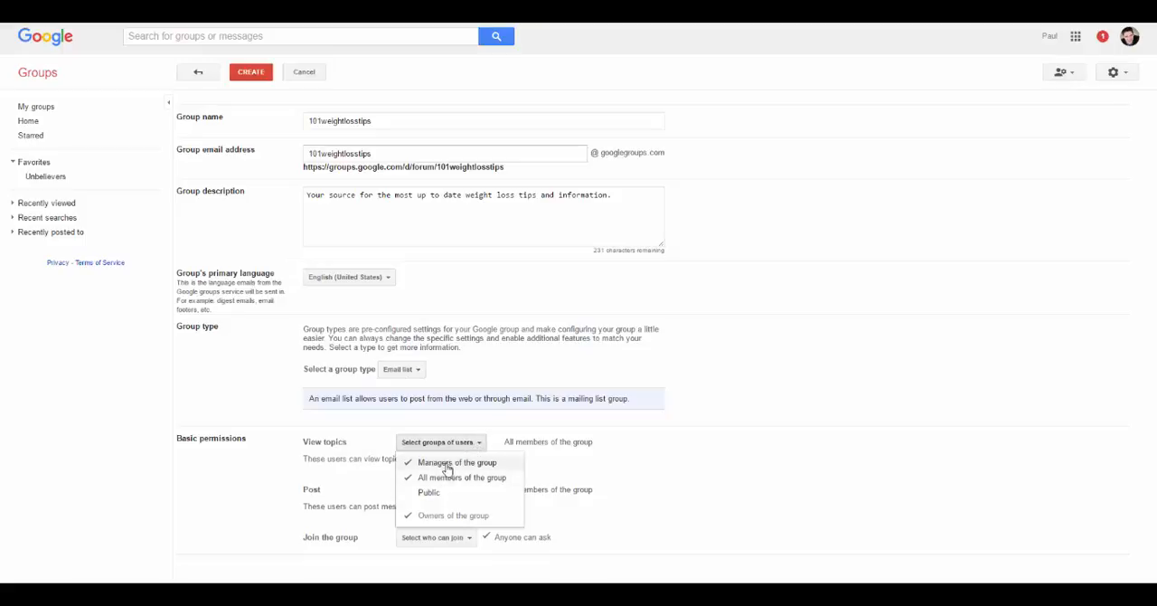
click(716, 434)
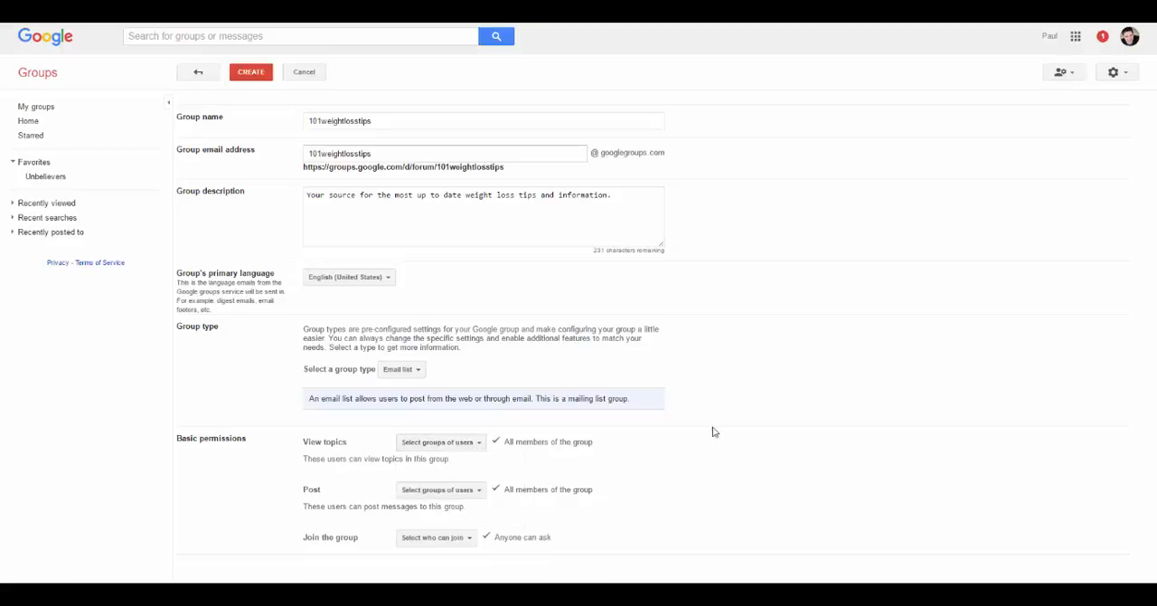
click(462, 494)
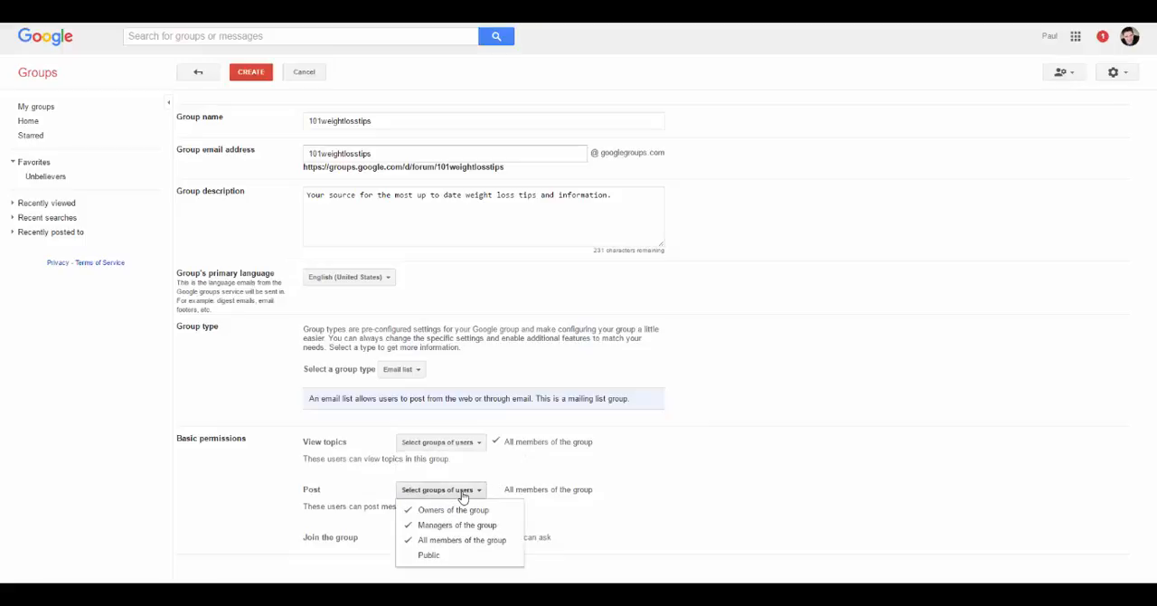
click(412, 543)
click(750, 461)
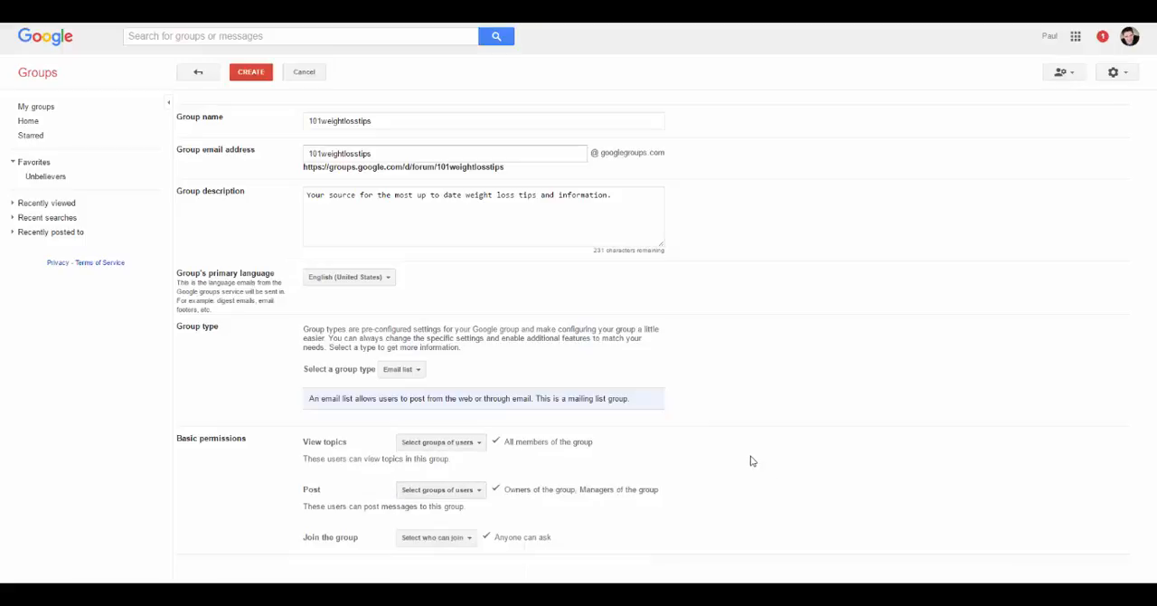
click(446, 540)
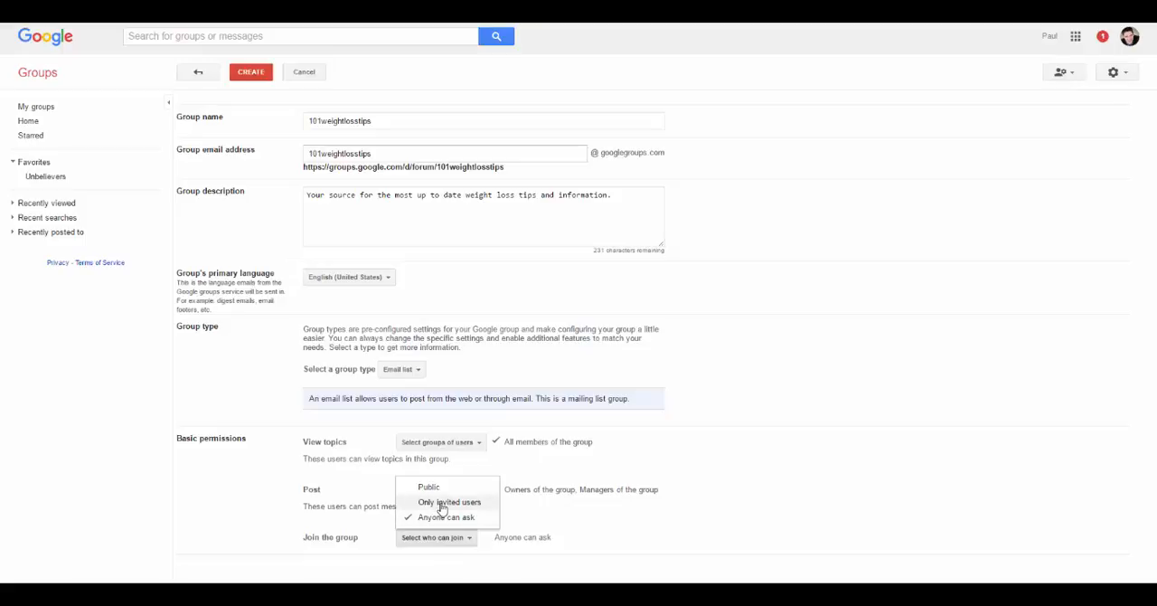
click(442, 504)
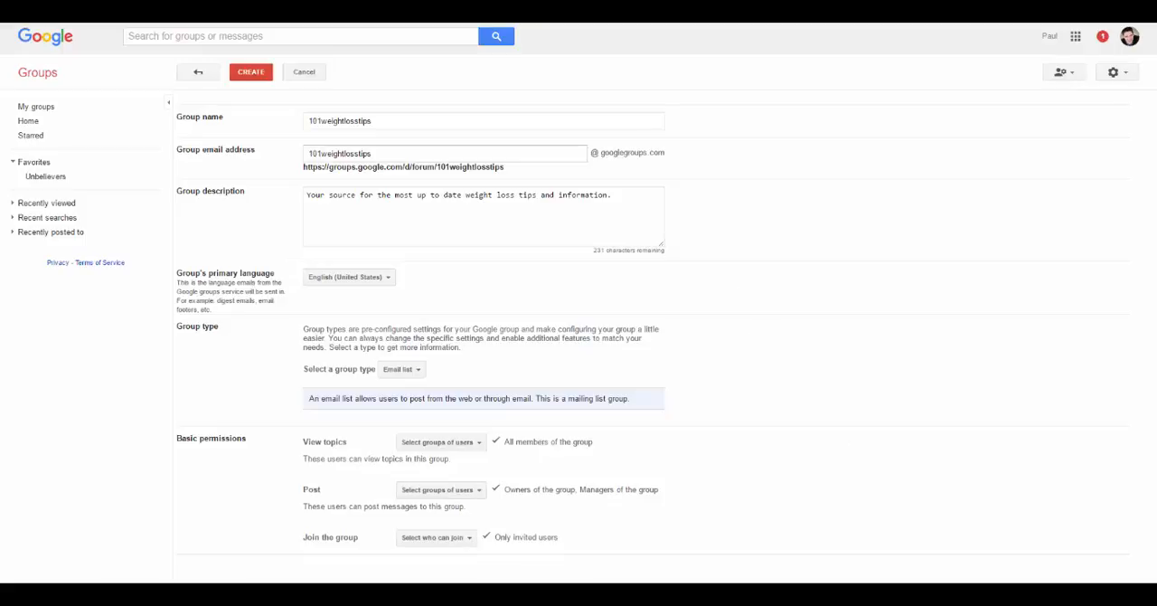
- Create the group, entering the verification characters from the picture to continue
click(253, 76)
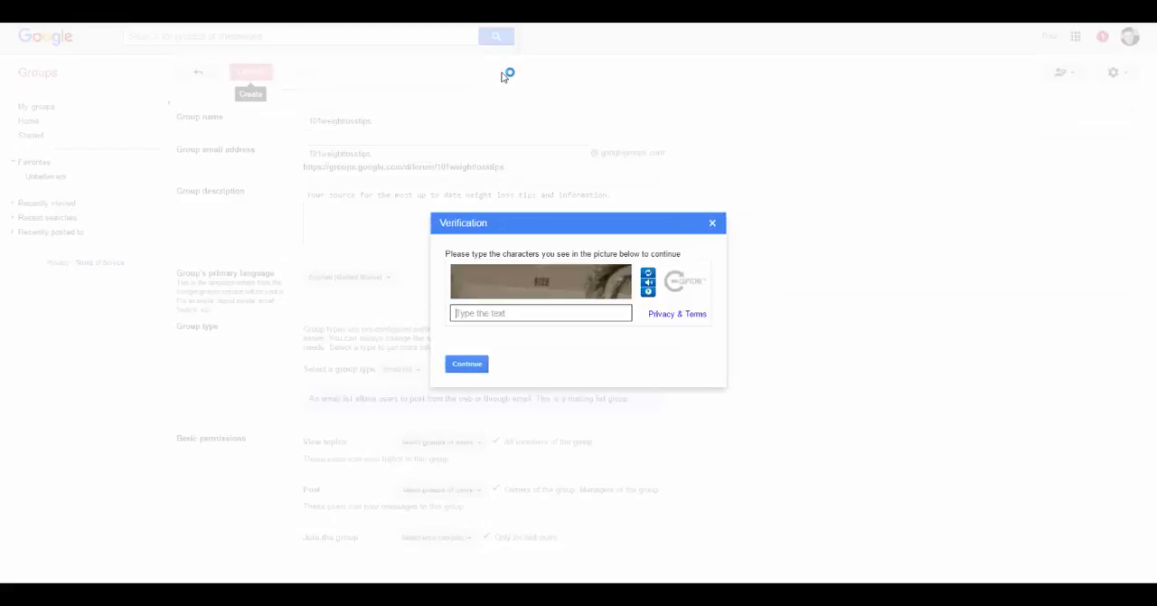
click(513, 310)
text(8128)
click(479, 366)
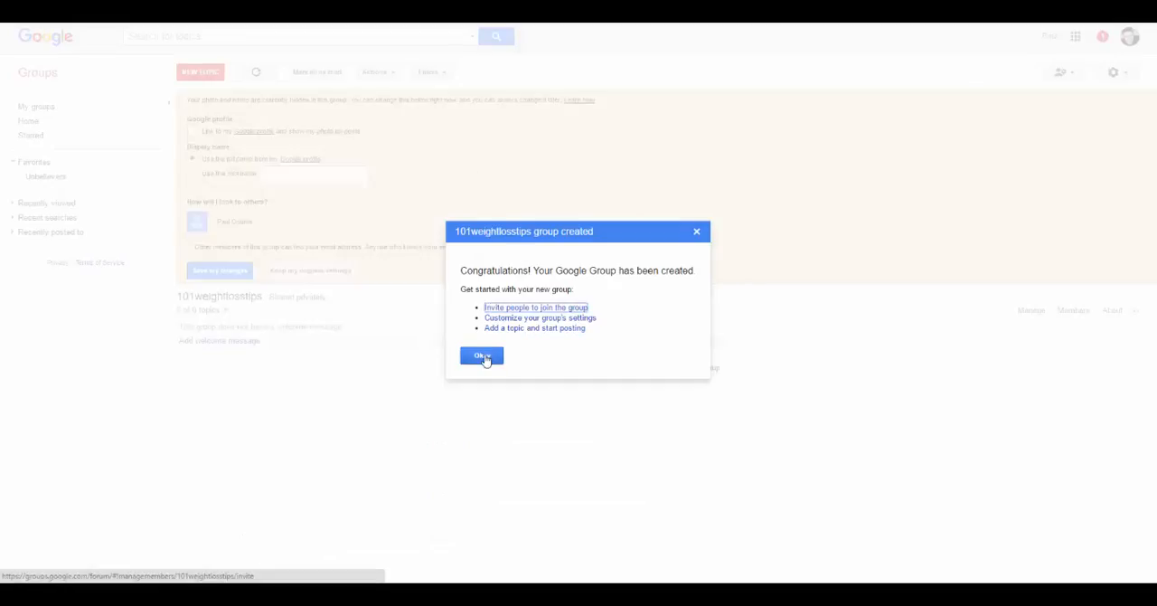
- On the new group's page, set the display nickname to "Weight Loss Superstar" without linking the Google profile, and save the changes
click(491, 307)
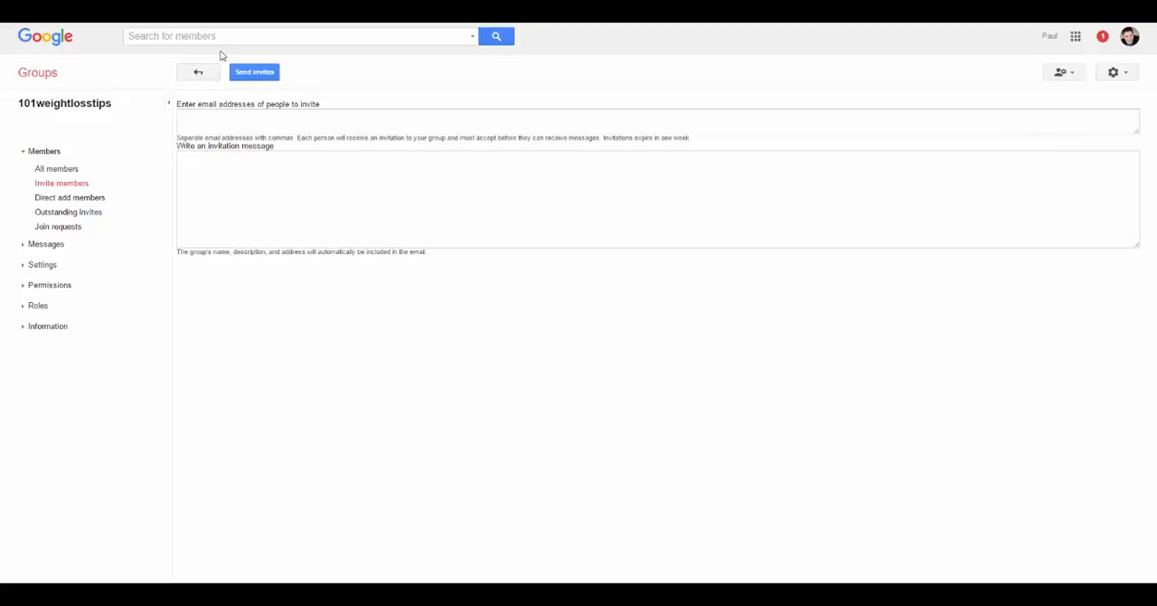
click(196, 76)
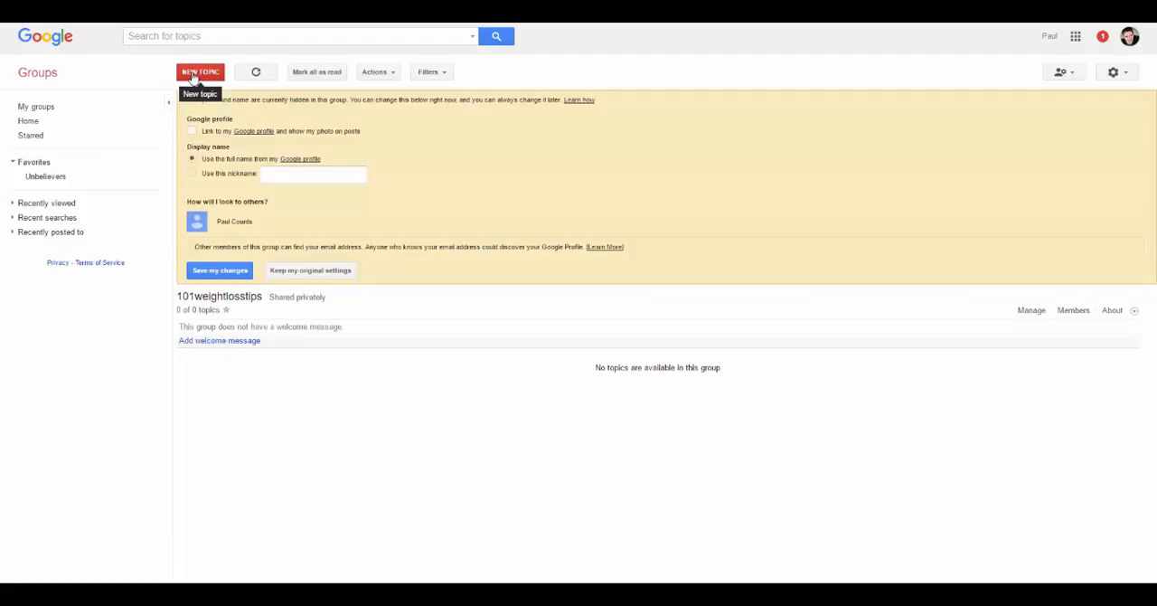
click(193, 132)
click(193, 132)
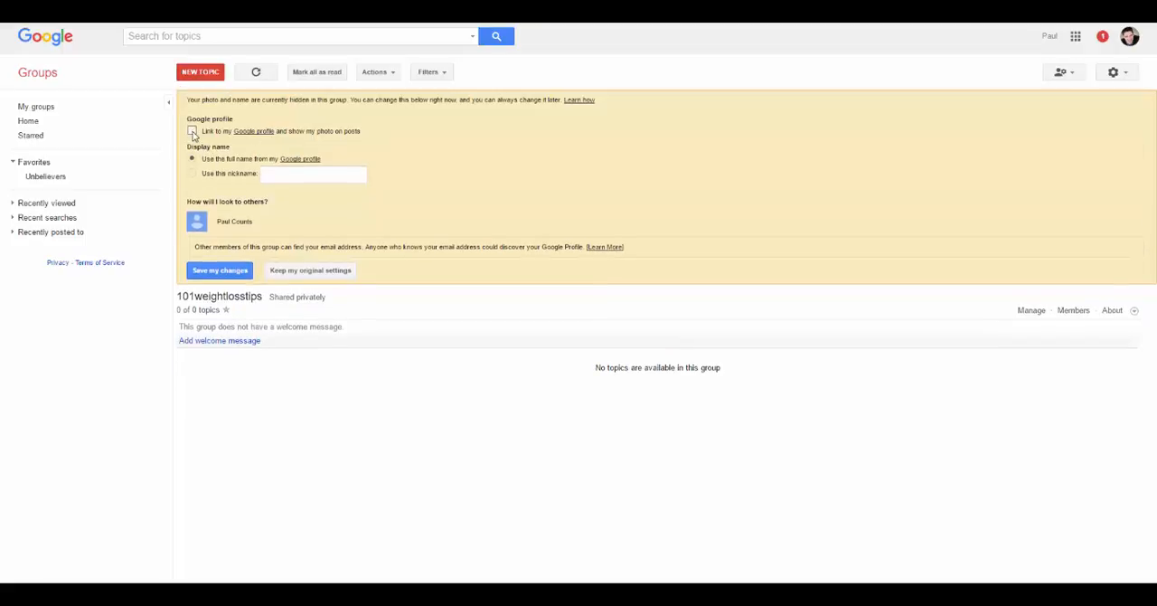
click(192, 174)
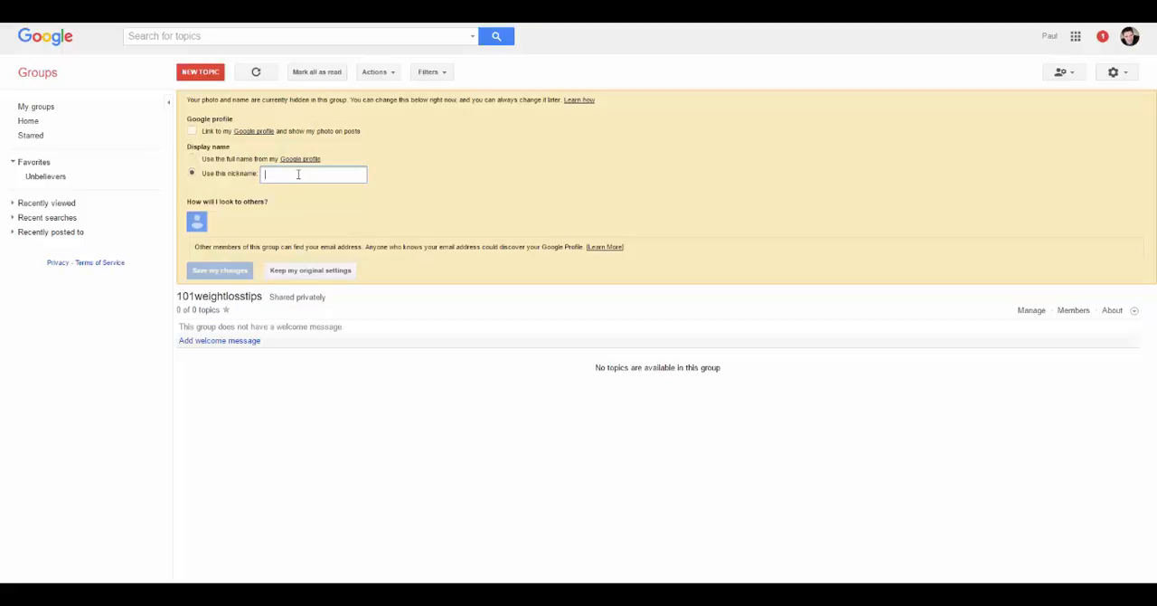
text(Weight Loss )
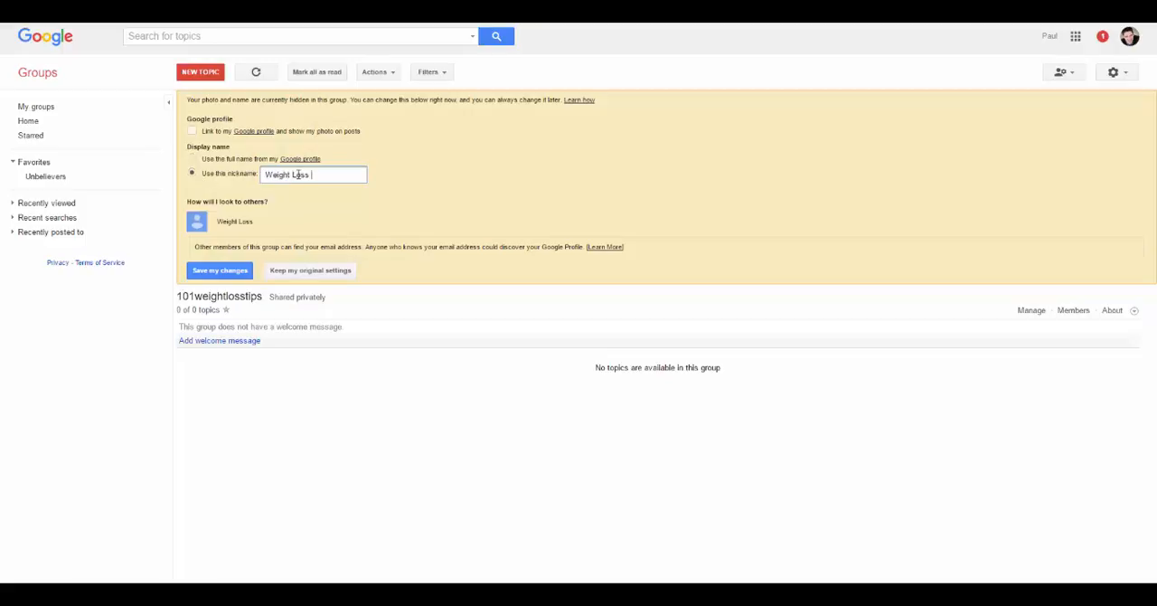
text(Superstar)
click(221, 271)
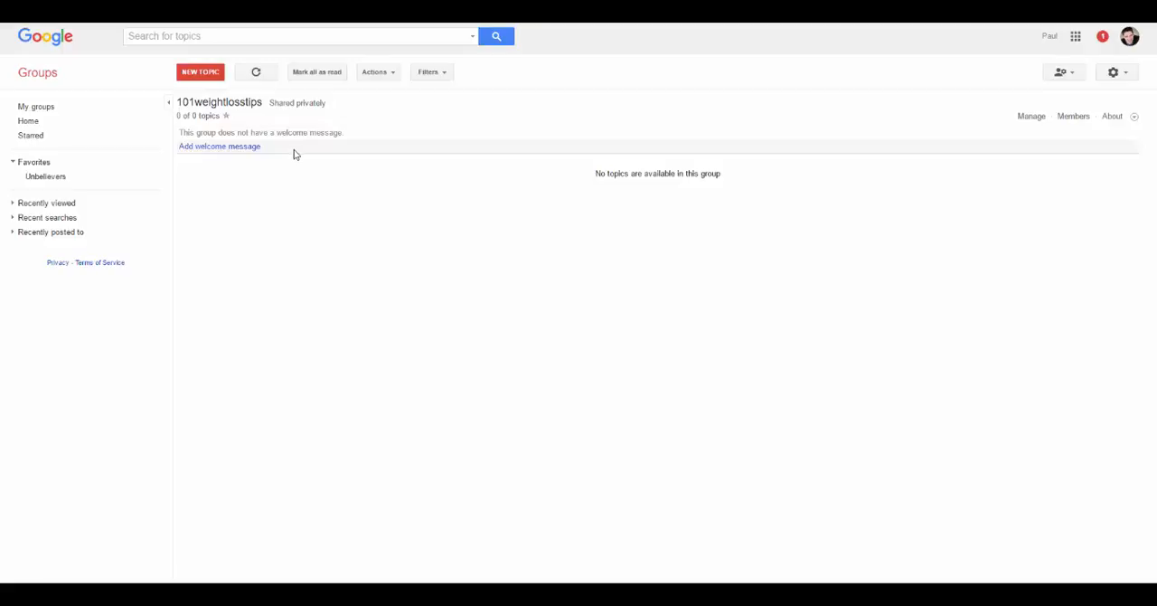
- Begin the group's welcome message with "This is your source for everything related to losing weight fast and effectively."
click(222, 147)
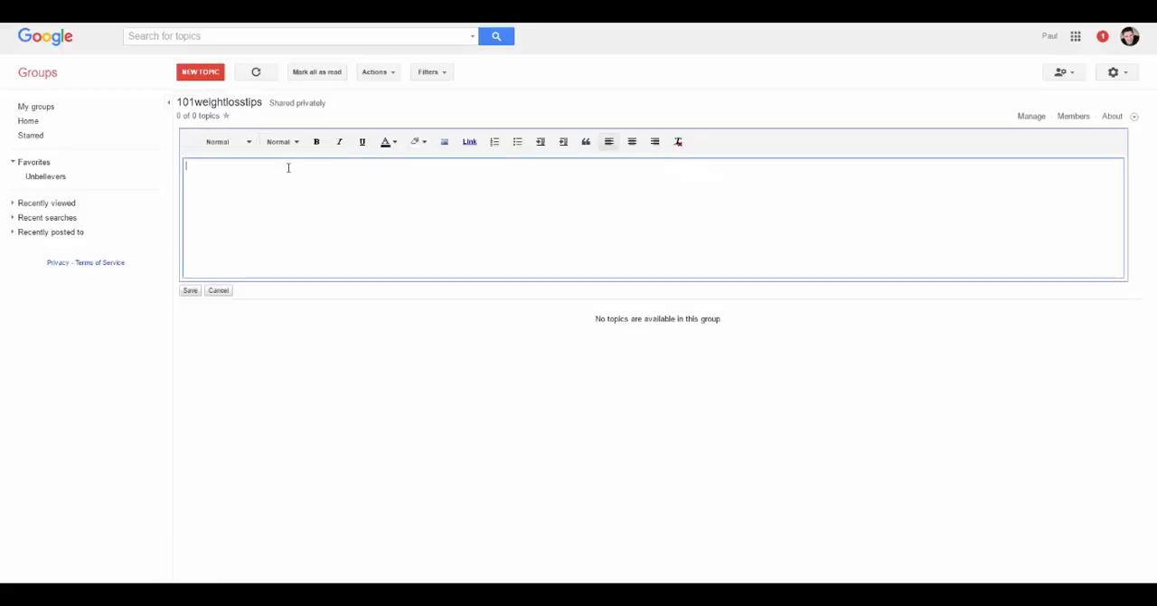
text(This is your source for everything related to losi)
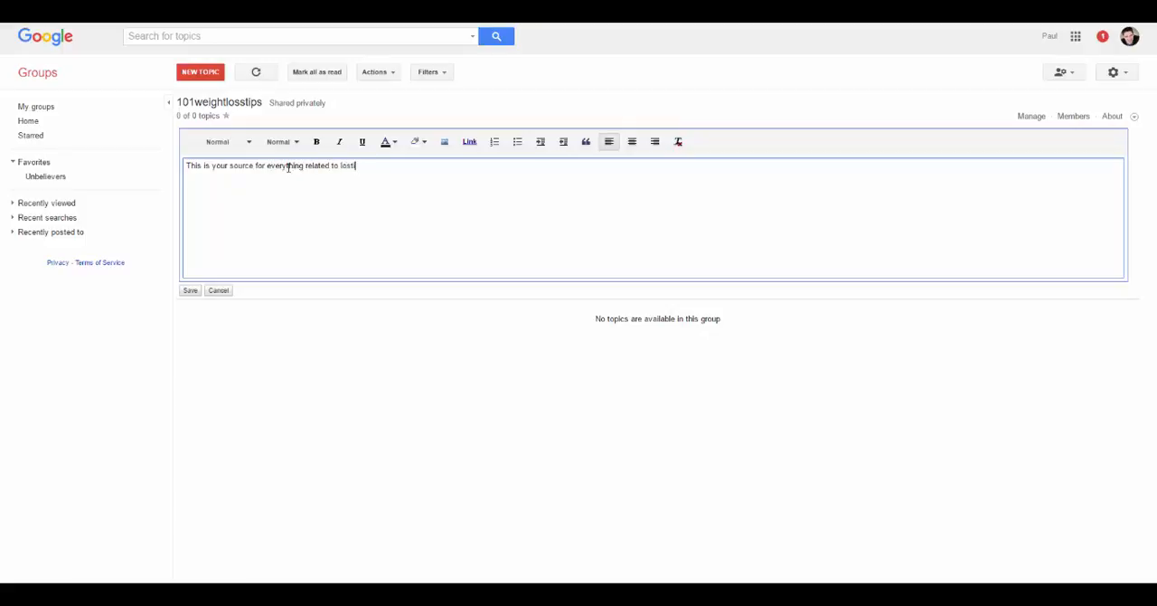
text(ng weight fast and effectively. Check out my)
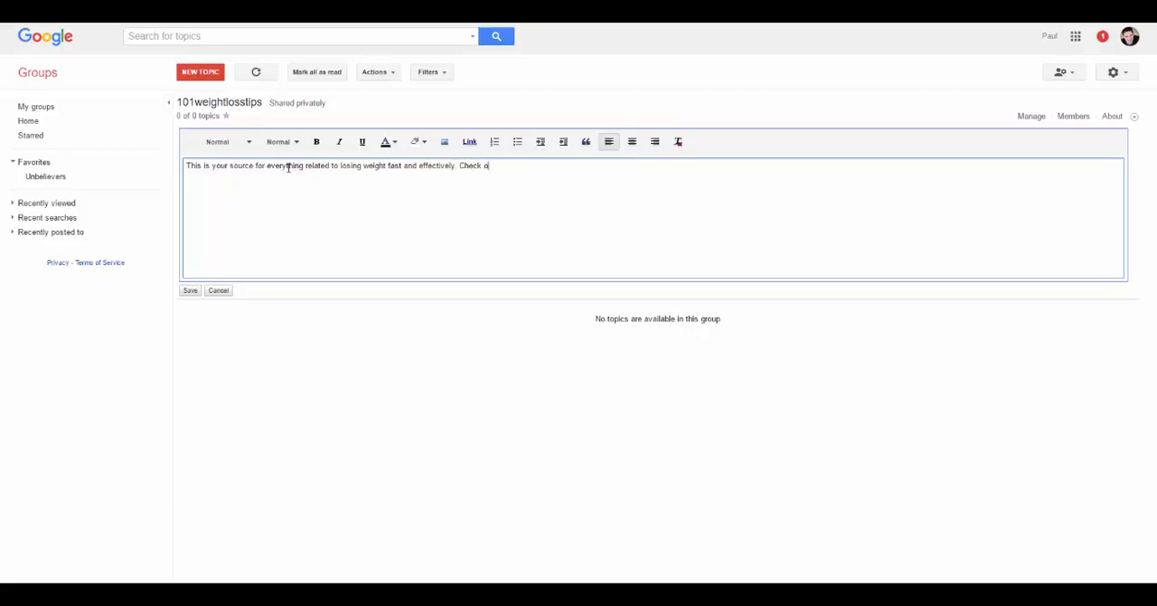
- Continue the welcome message with "Check out this website here for more tips and inspiration"
key(BackSpace)
key(BackSpace)
text(this website here for more tips and inspiration)
drag(460, 165, 558, 168)
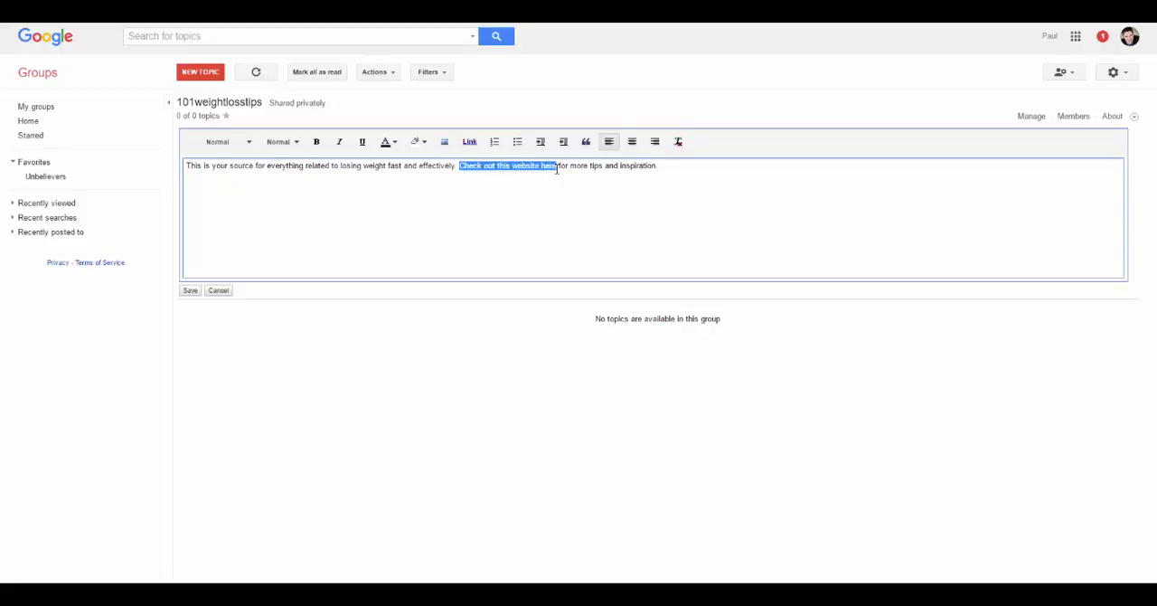
click(469, 141)
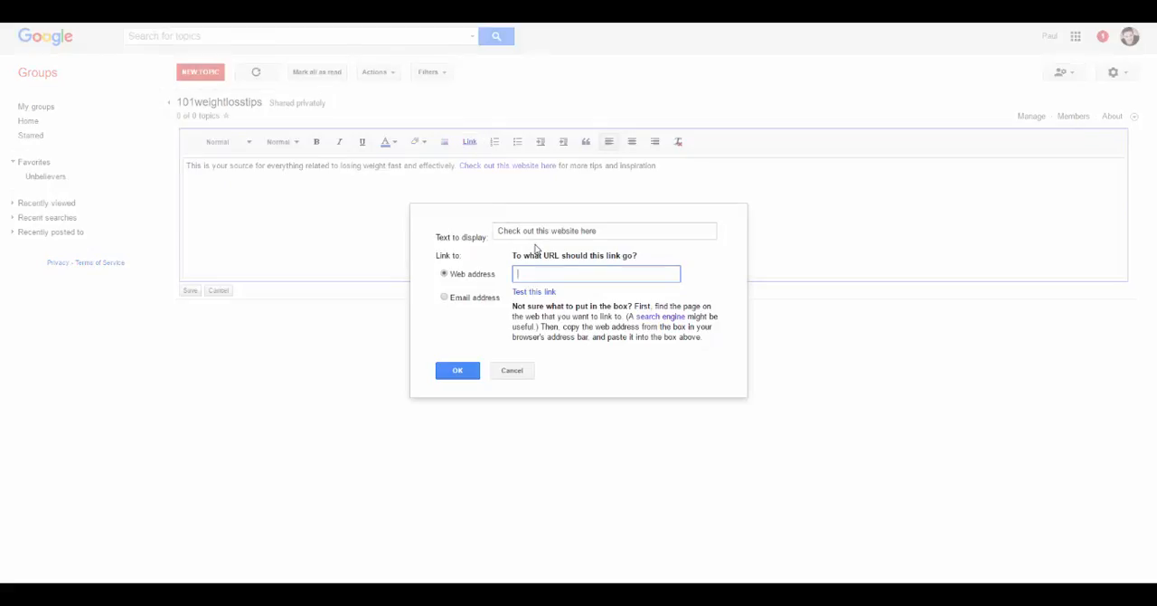
text(http://www.101weightlossarticles.com)
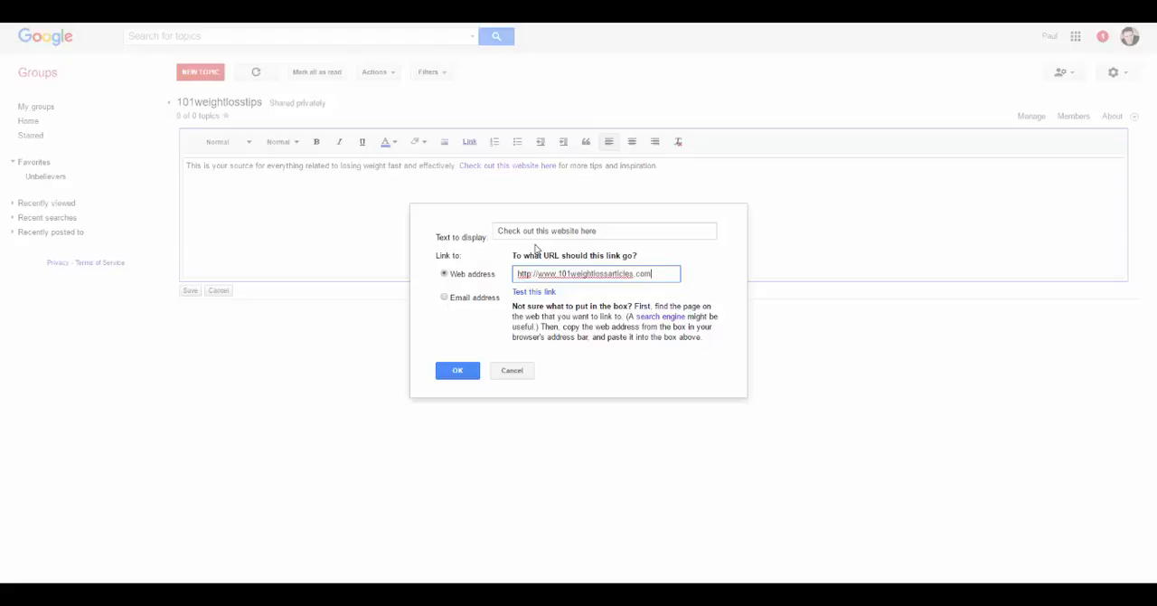
click(459, 370)
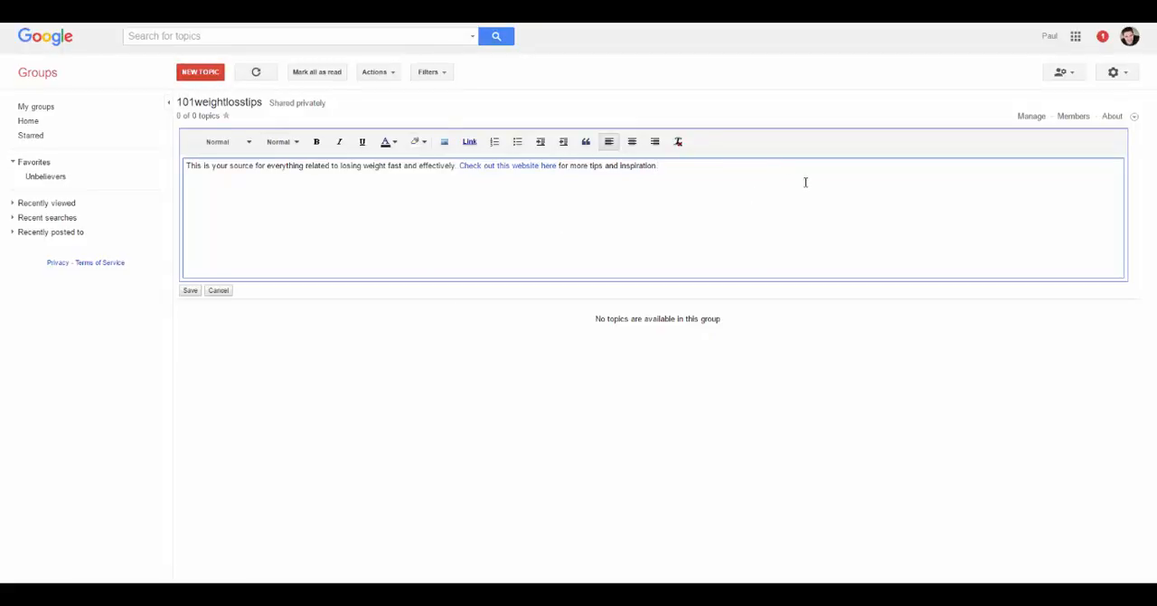
click(189, 290)
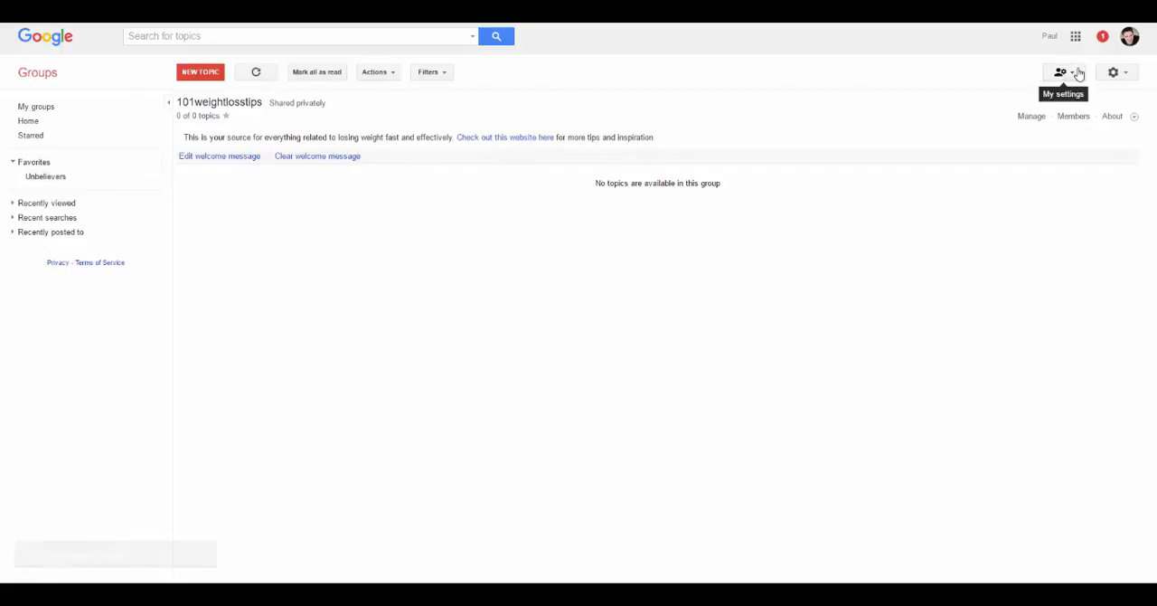
- Open the group's management area and view its member list and the form for inviting members
click(1030, 118)
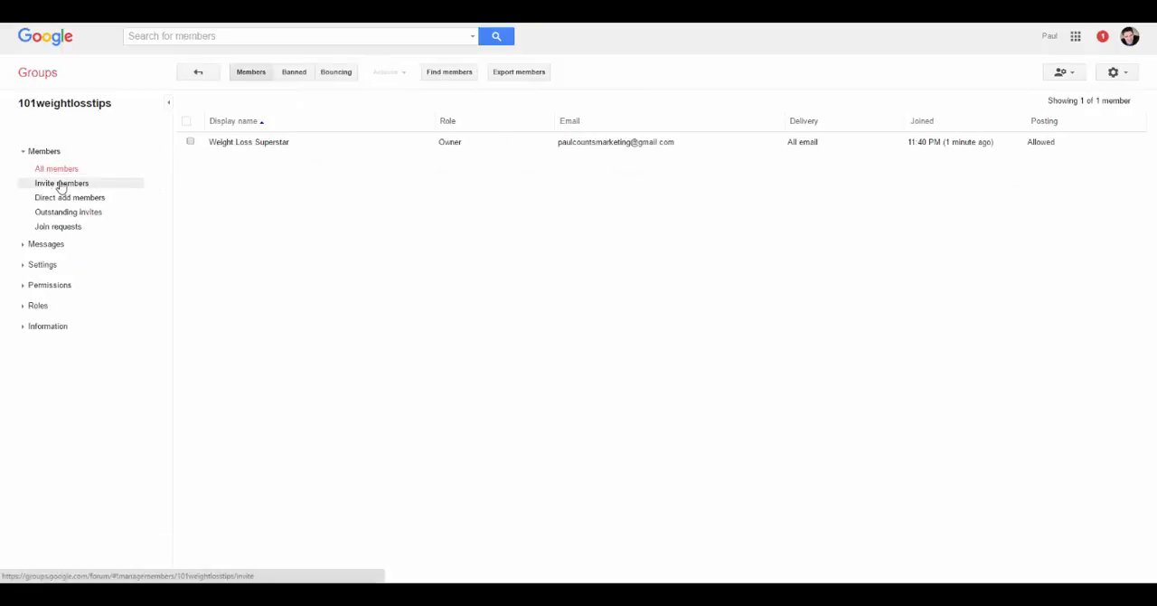
click(60, 185)
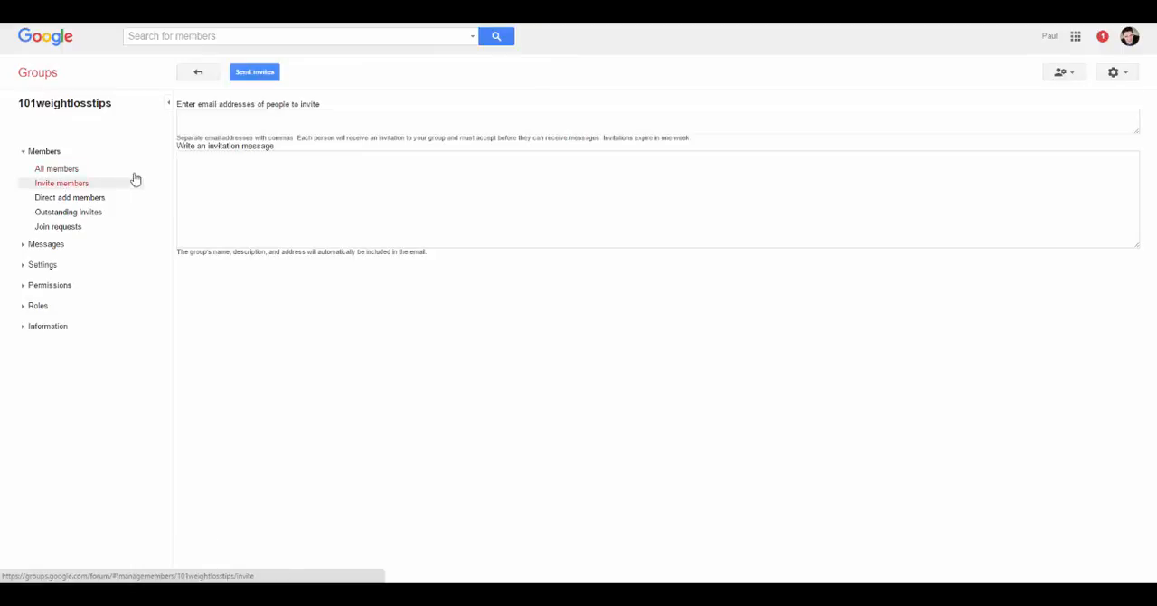
click(72, 169)
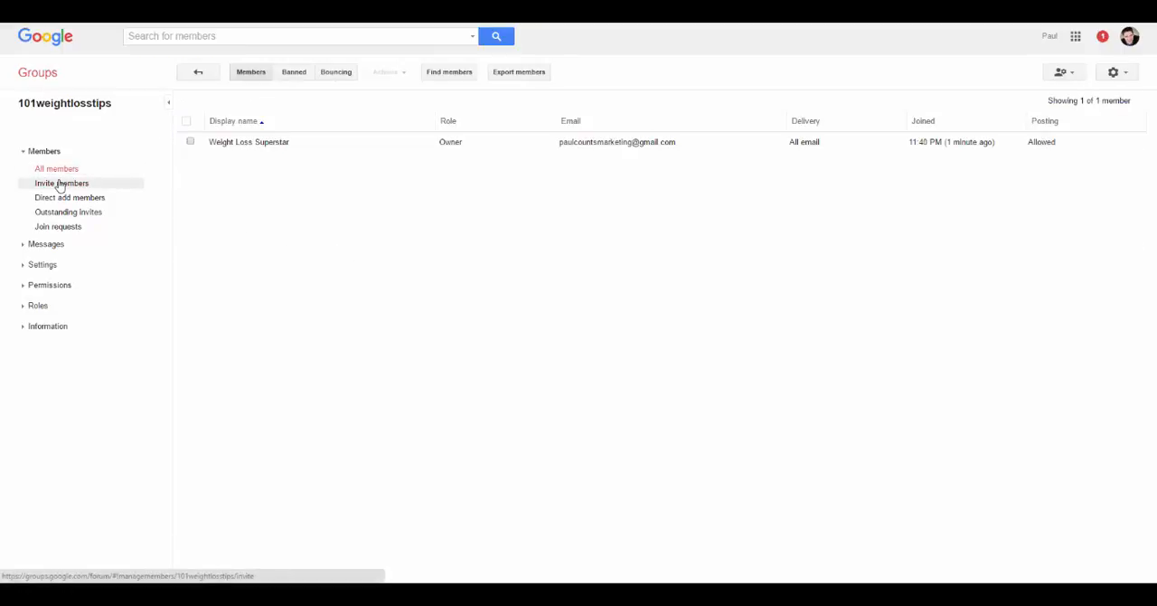
click(59, 184)
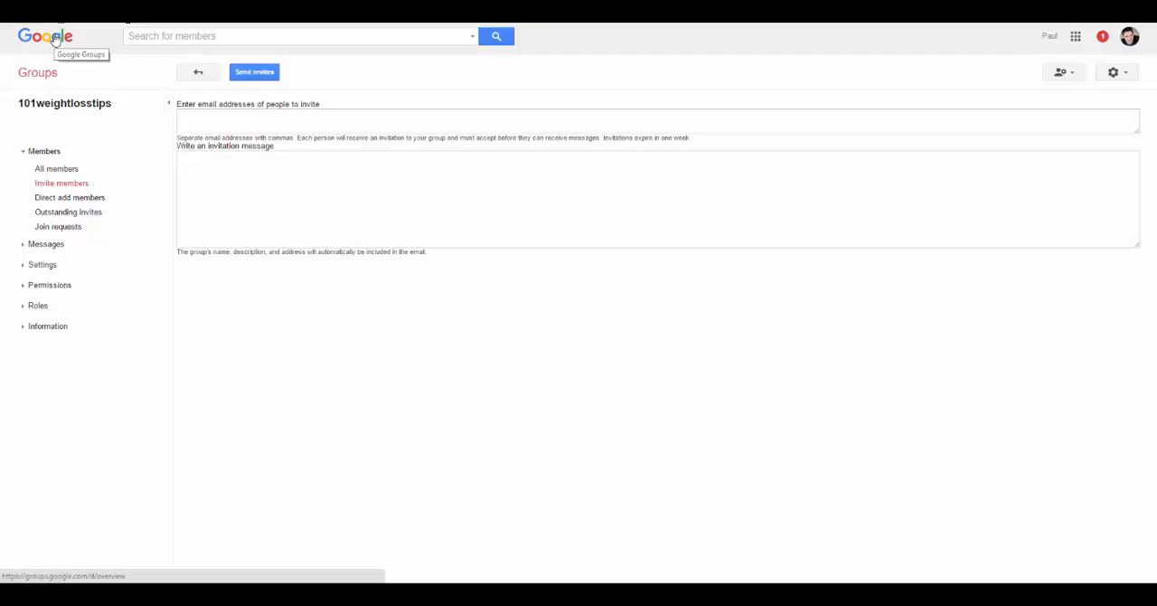
- Browse all public groups in the Recreation category, narrowed to Sports and the United States region
click(56, 36)
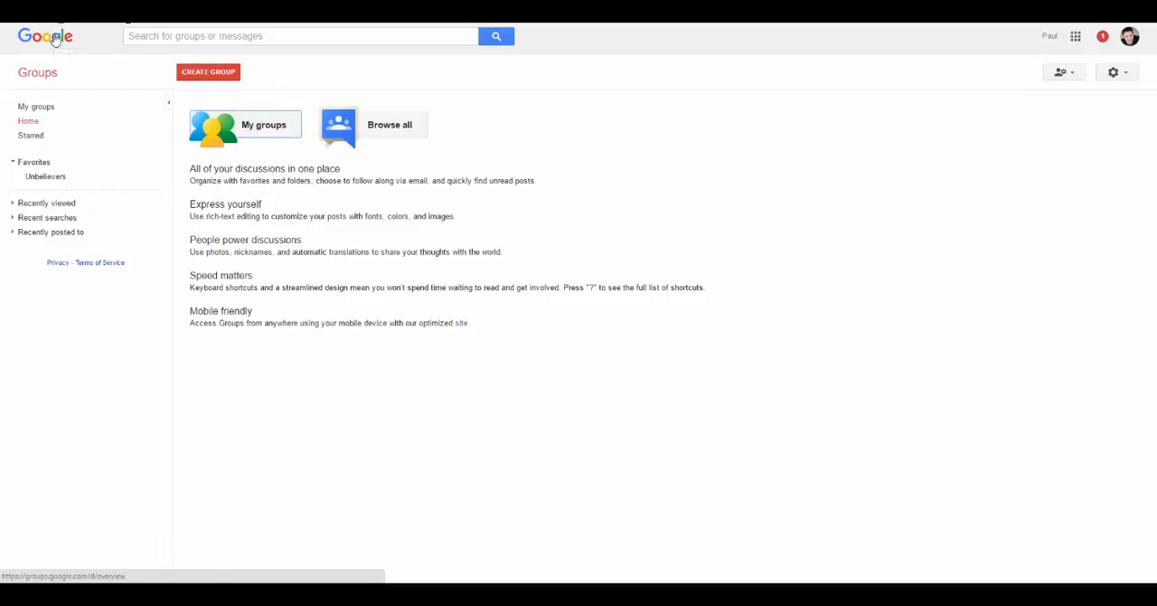
click(387, 129)
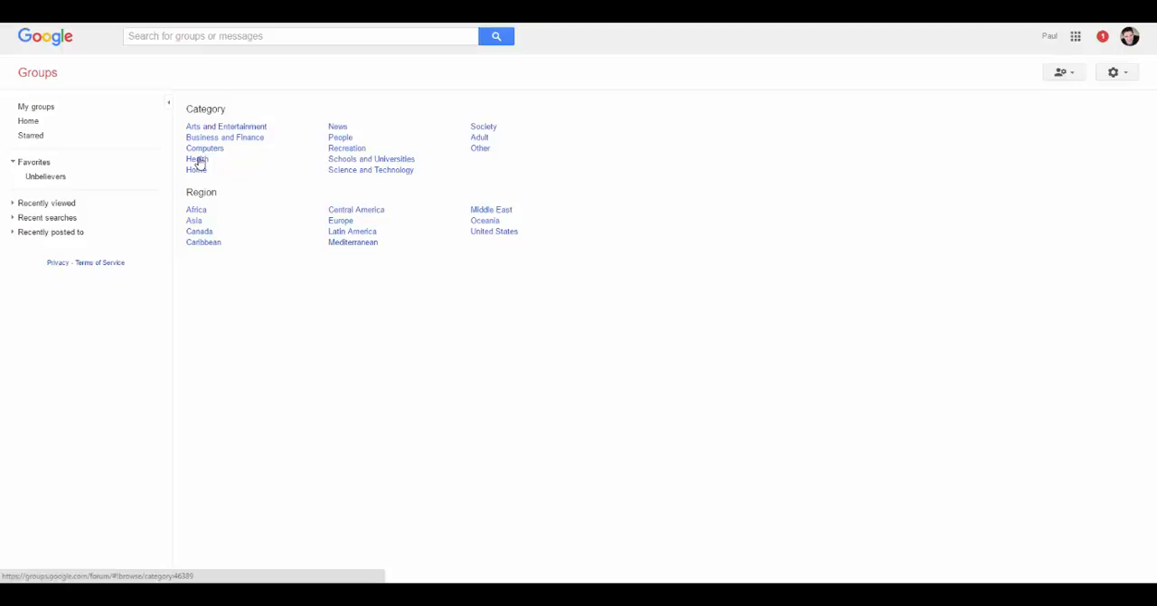
click(346, 150)
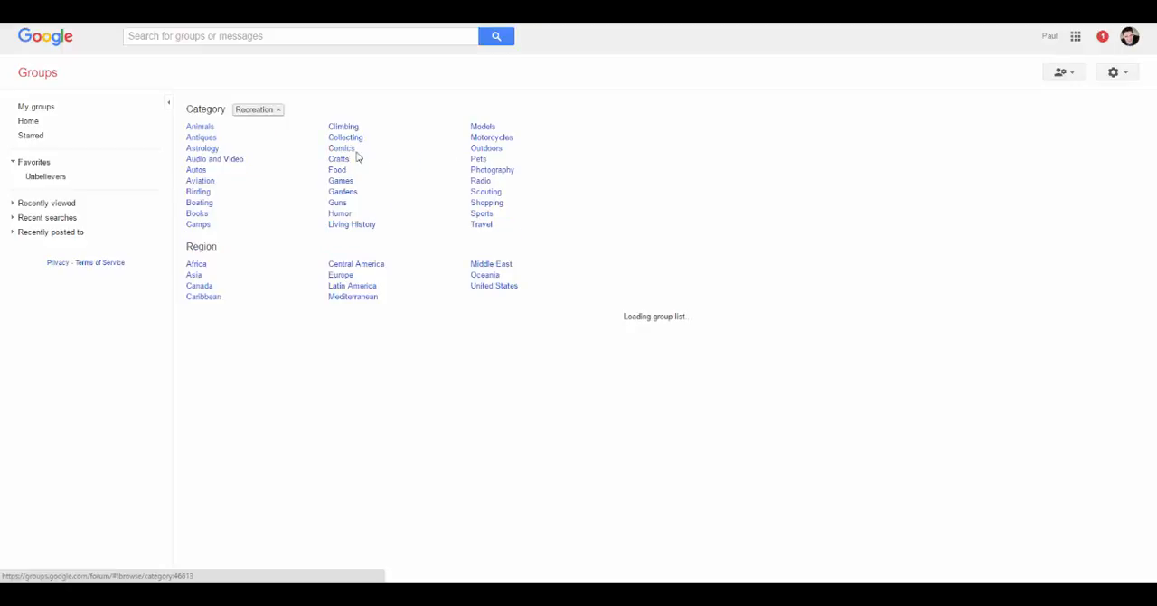
click(481, 214)
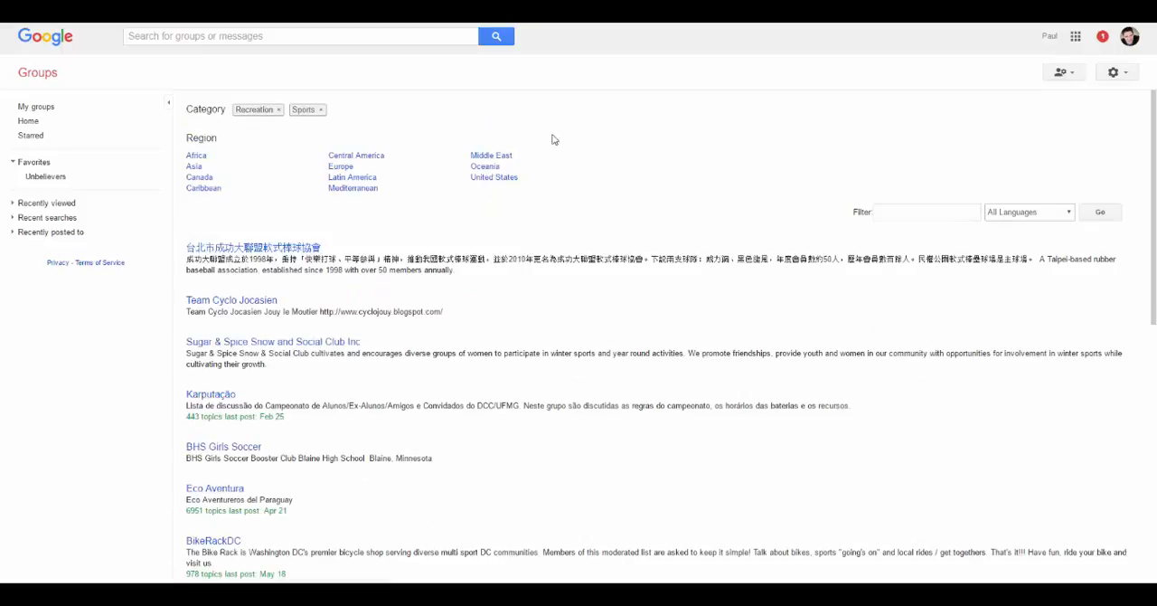
click(488, 178)
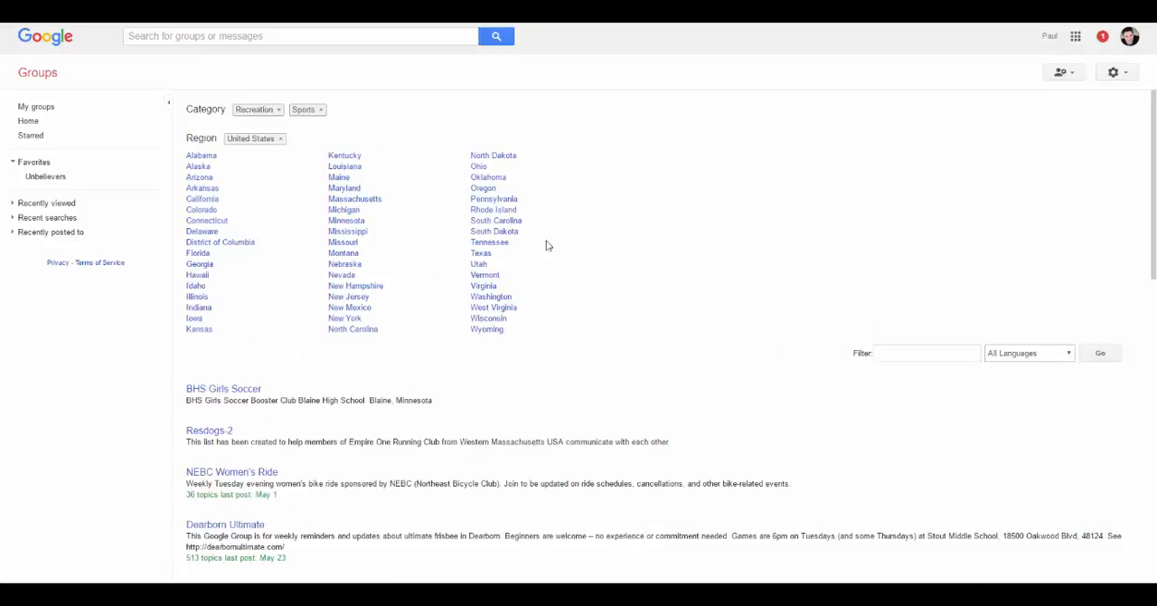
- Search all groups and messages for "baseball", look through the results and open the list of matching groups
scroll(512, 320, down, 3)
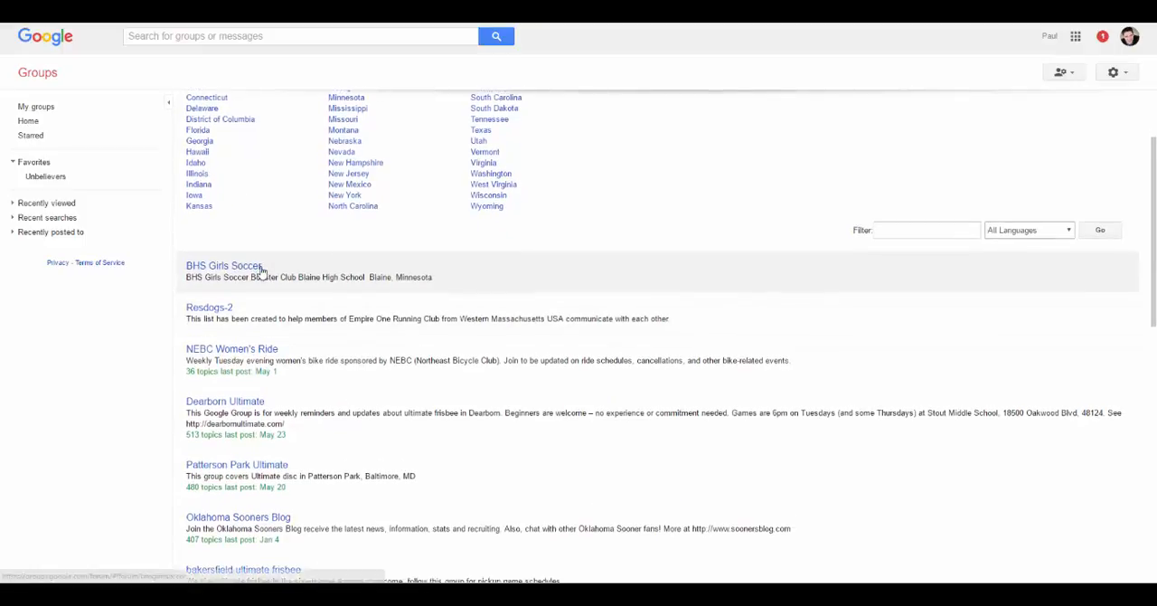
scroll(262, 271, down, 2)
scroll(271, 280, up, 5)
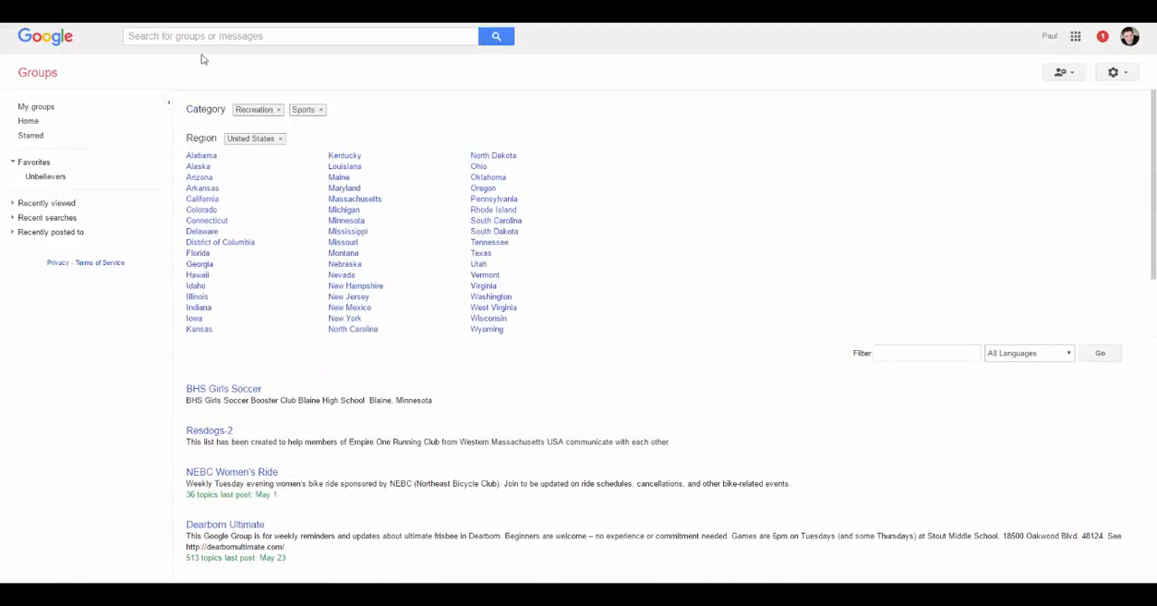
click(183, 34)
text(baseball)
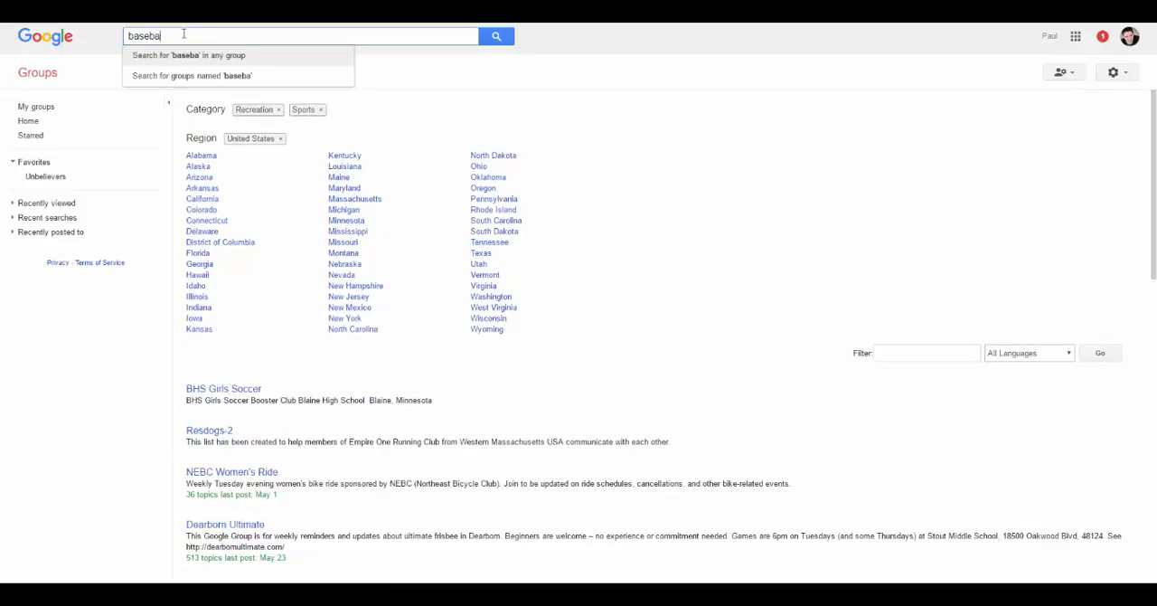
key(Return)
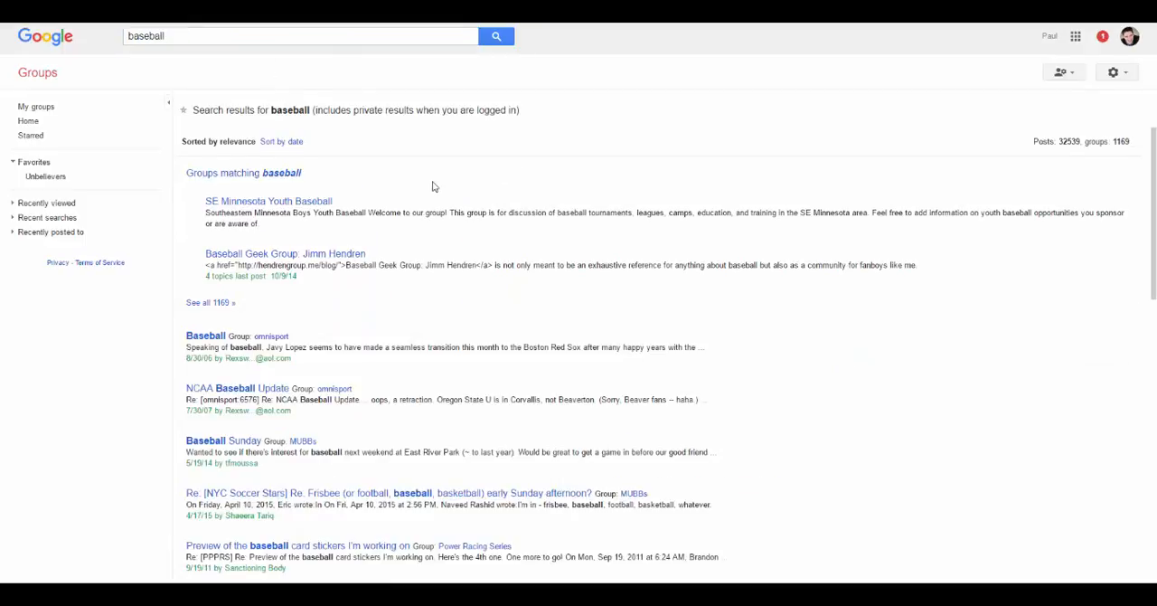
scroll(434, 186, down, 1)
scroll(436, 199, down, 1)
scroll(443, 225, up, 2)
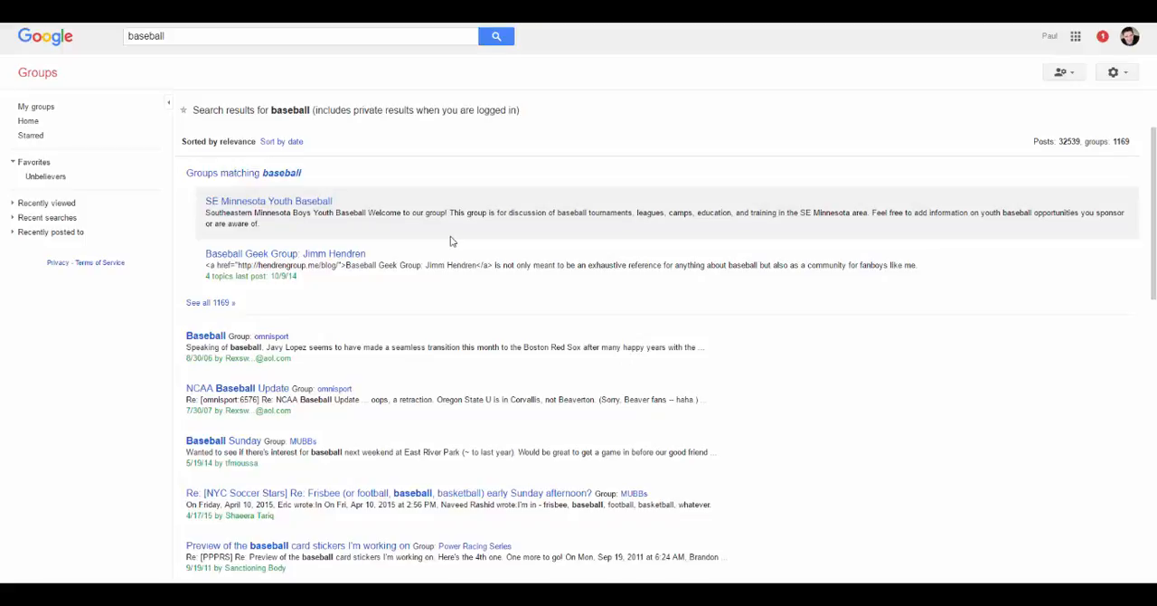
click(281, 172)
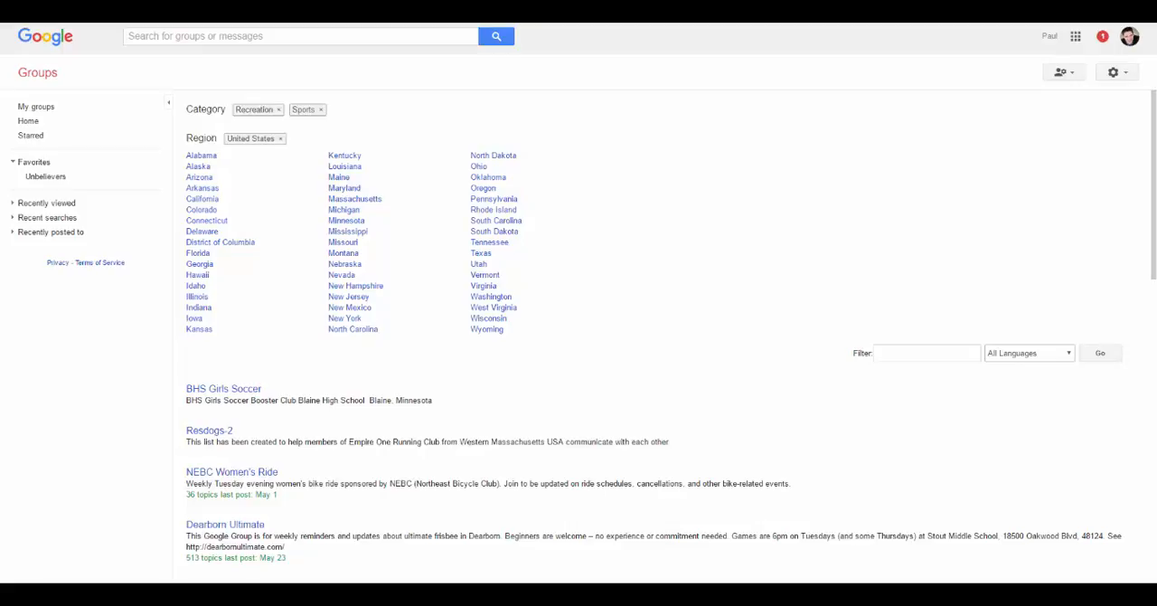
- Open a blank group creation form from My groups and view the available group types without changing the selection
click(43, 78)
click(261, 127)
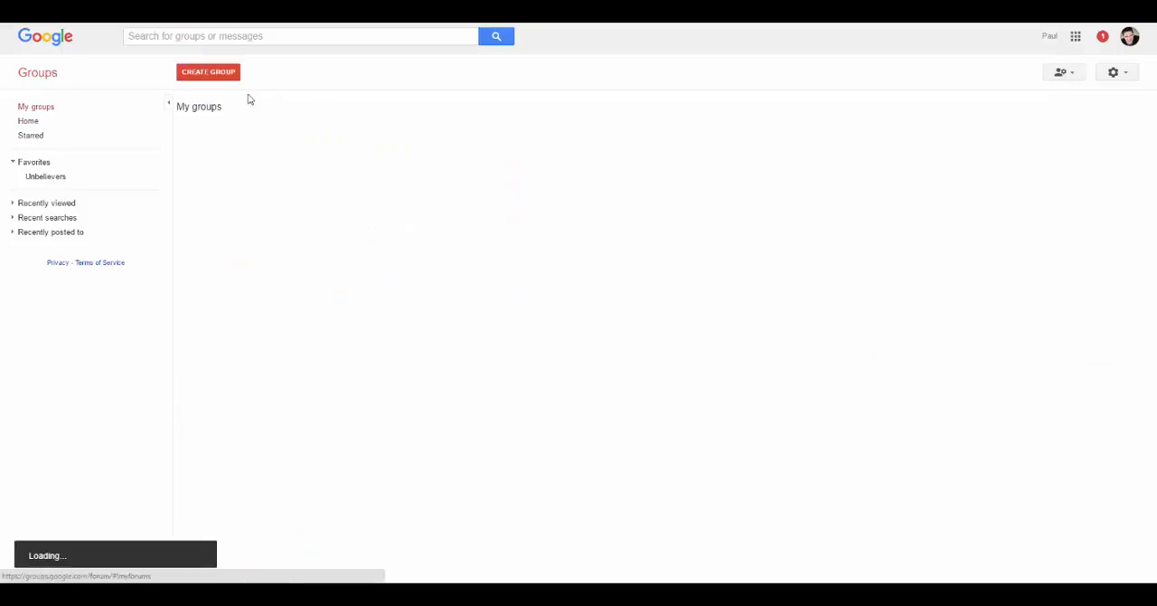
click(208, 72)
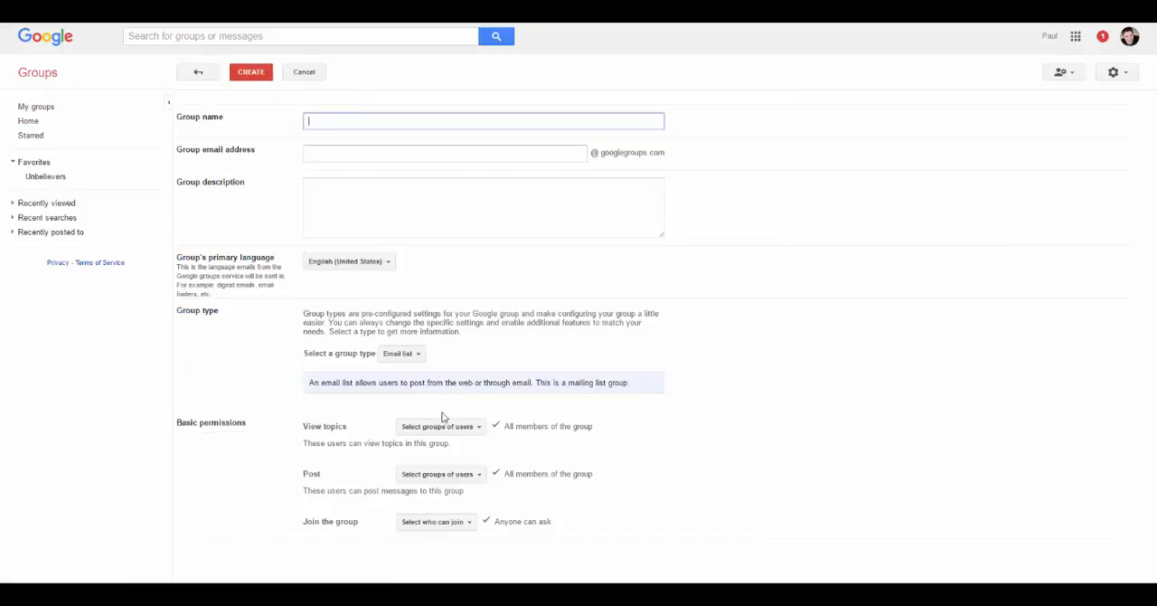
click(414, 356)
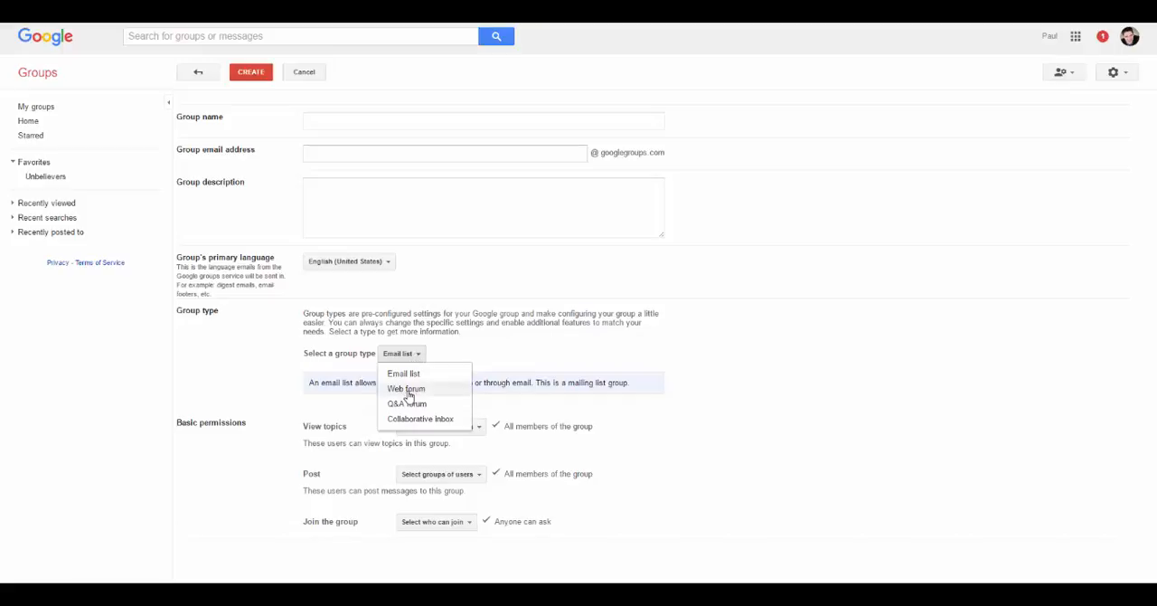
click(496, 357)
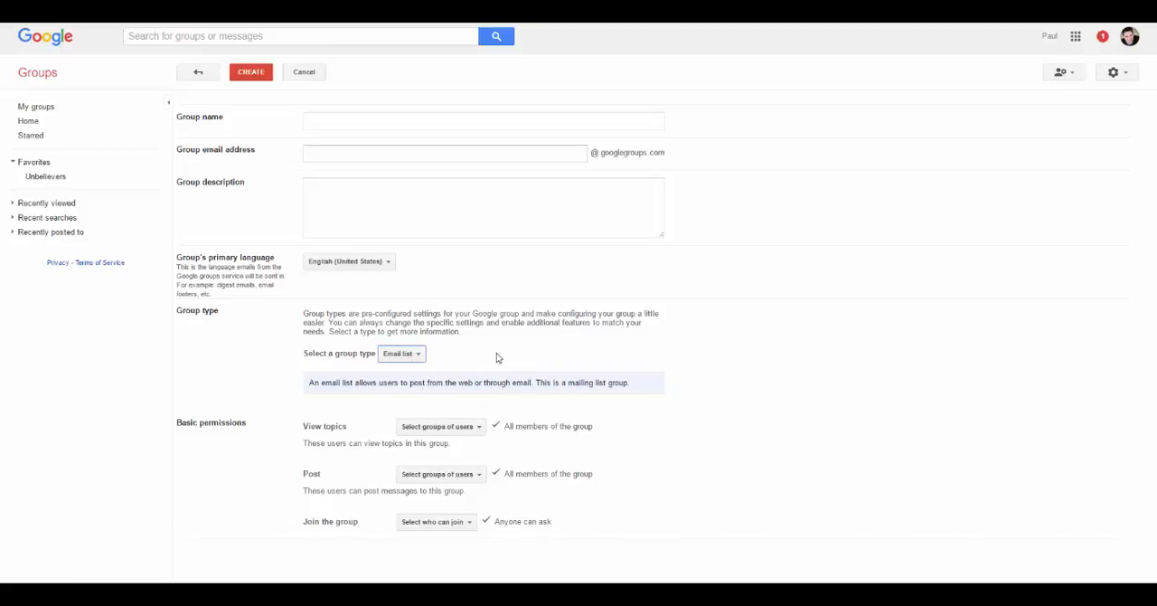